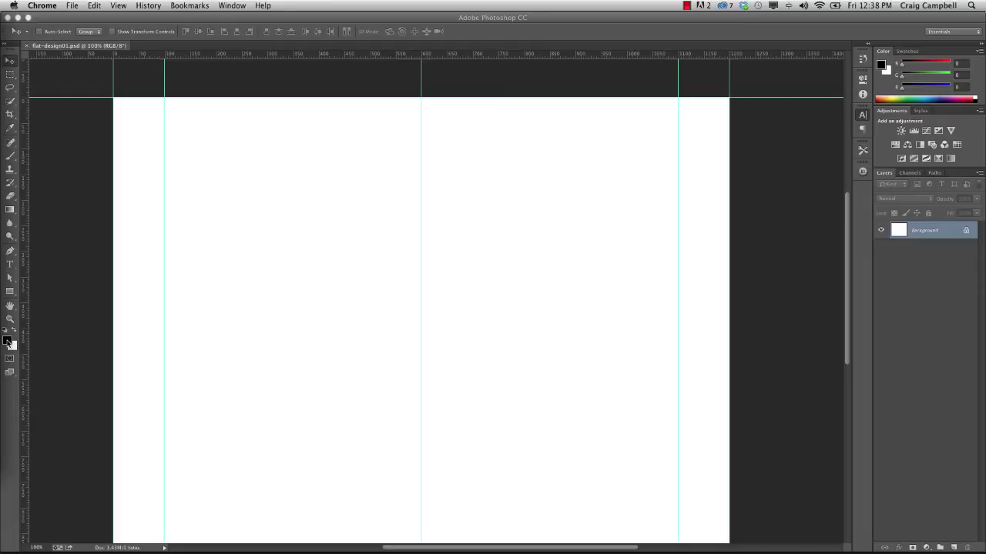
- Fill the Background layer with the light grey foreground colour #dfdfdf
{"action": "left_click", "coordinate": [7, 341]}
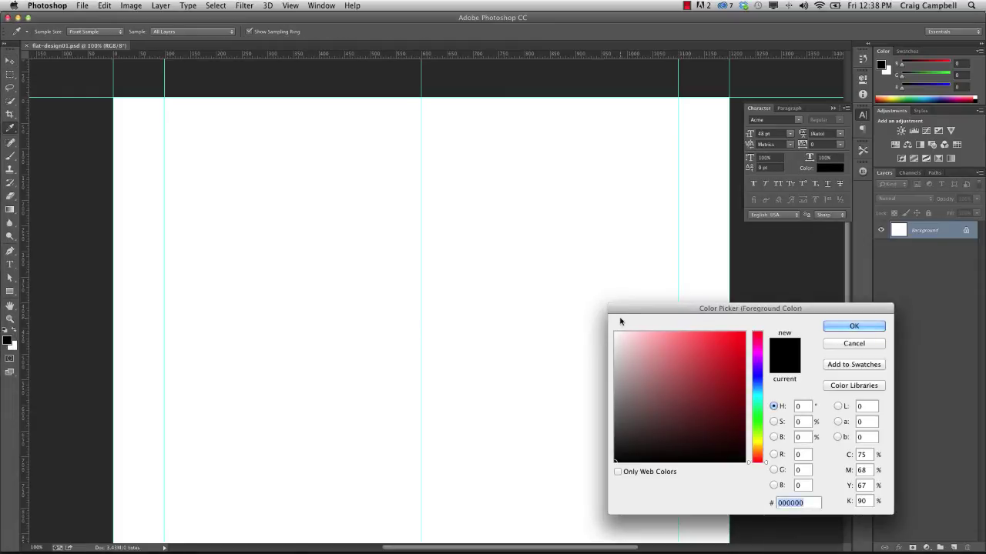
{"action": "left_click_drag", "start_coordinate": [622, 309], "coordinate": [77, 232]}
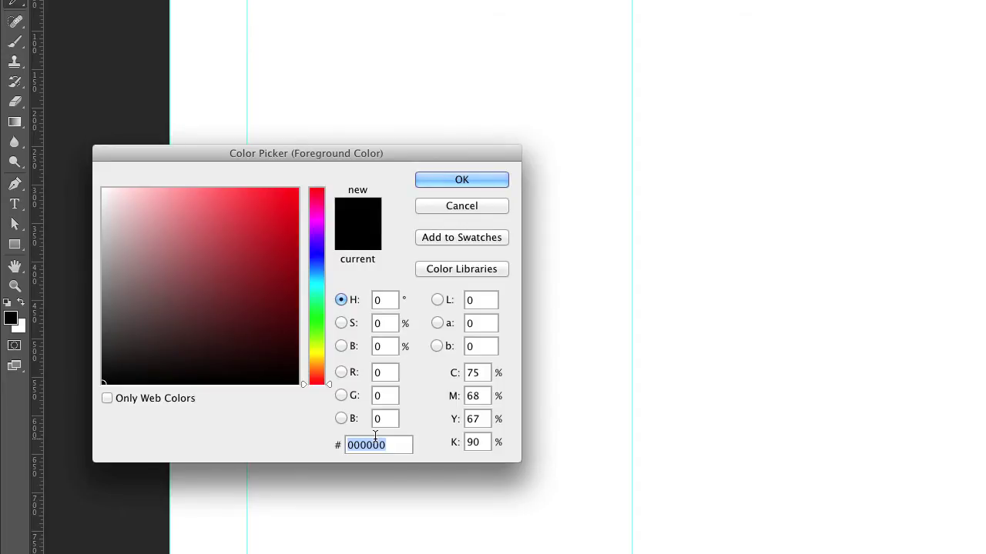
{"action": "type", "text": "dfdfdf"}
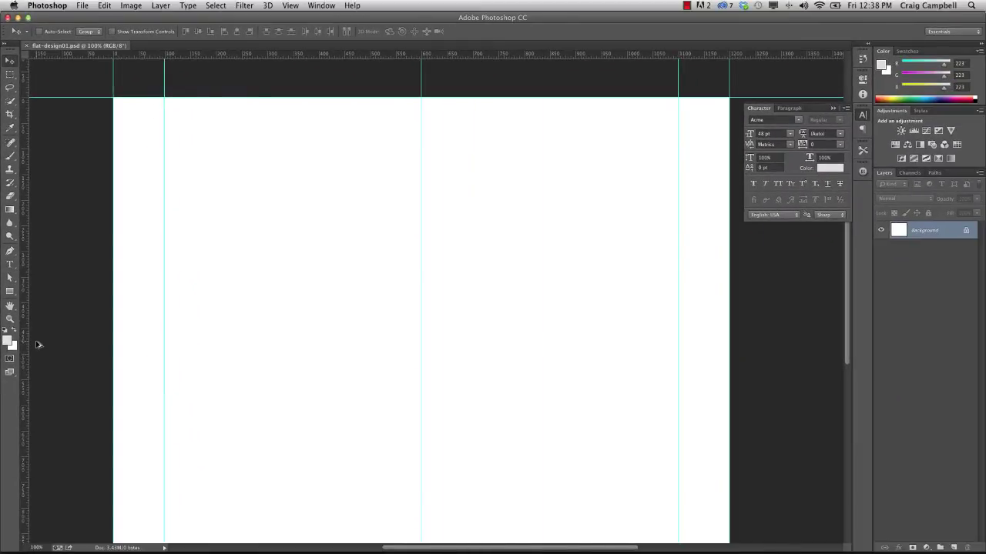
{"action": "key", "text": "alt+BackSpace"}
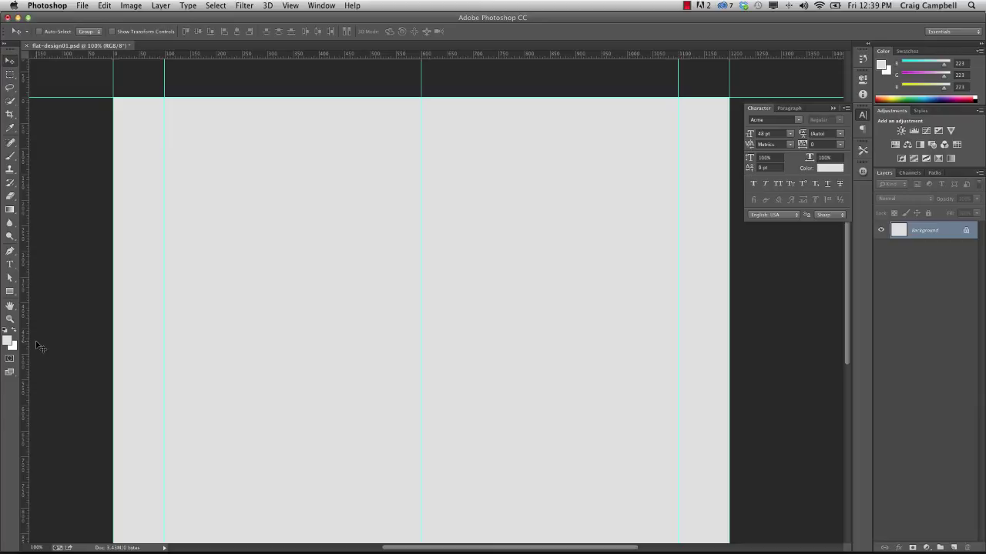
- Select the Horizontal Type tool with centre text alignment
{"action": "key", "text": "t"}
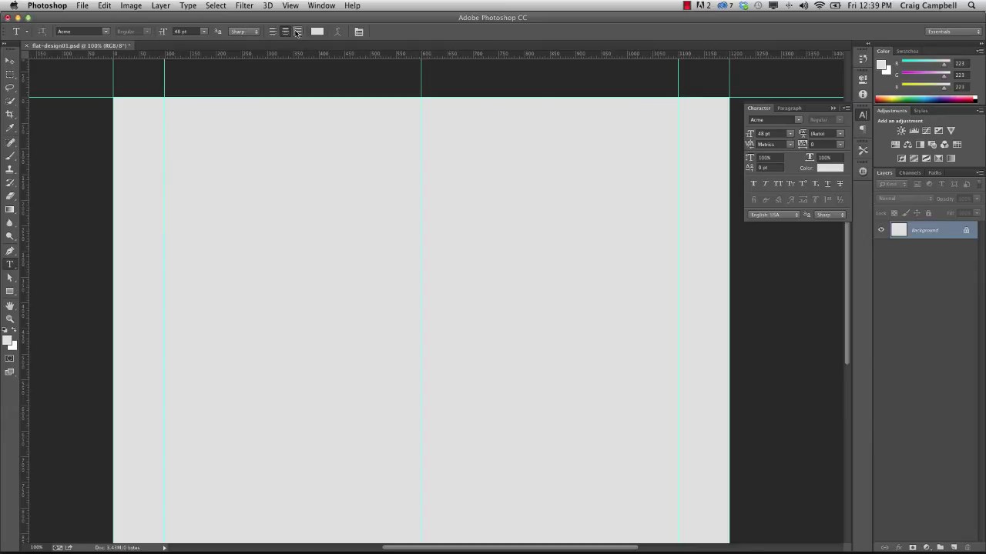
{"action": "left_click", "coordinate": [285, 32]}
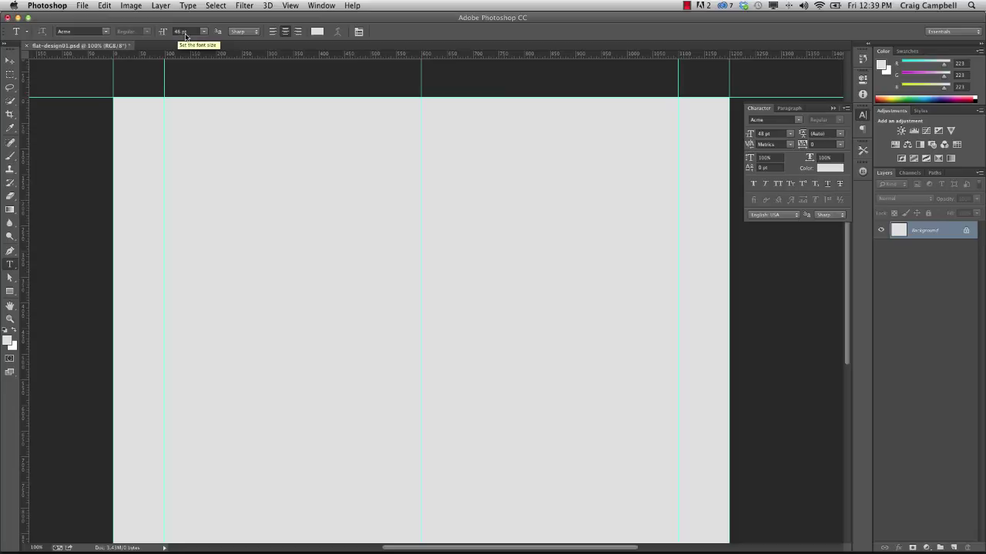
- Set the type colour to mid grey #868686
{"action": "left_click", "coordinate": [317, 32]}
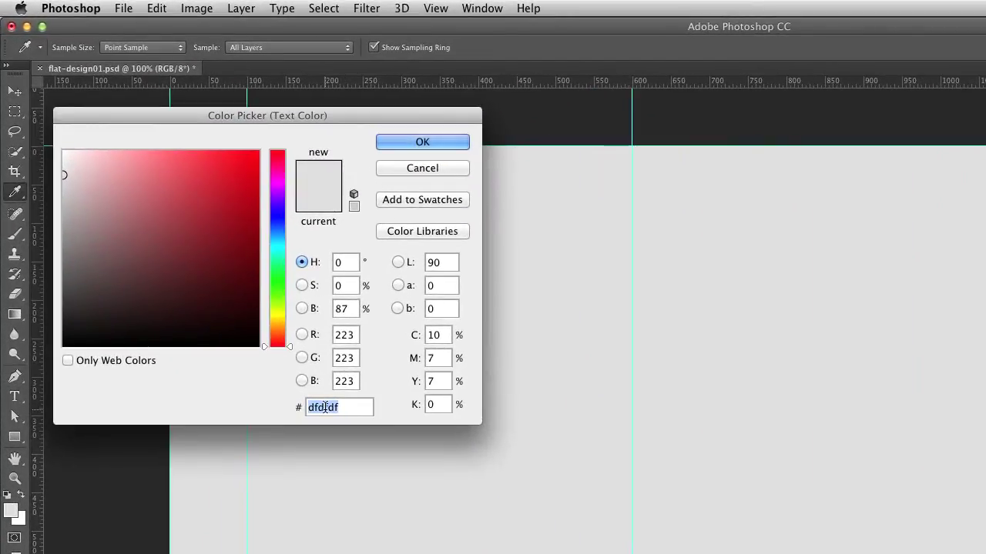
{"action": "type", "text": "8686"}
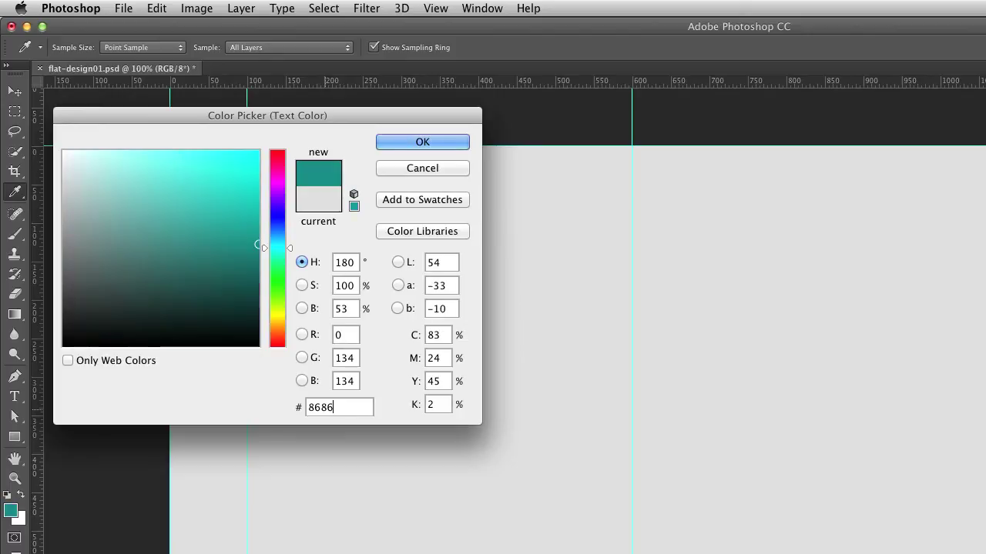
{"action": "type", "text": "86"}
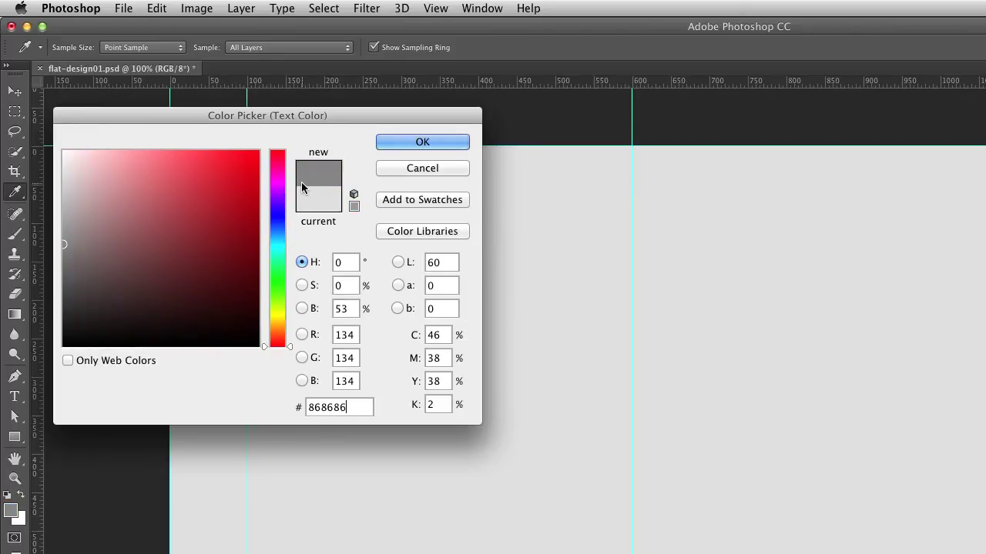
{"action": "left_click", "coordinate": [421, 144]}
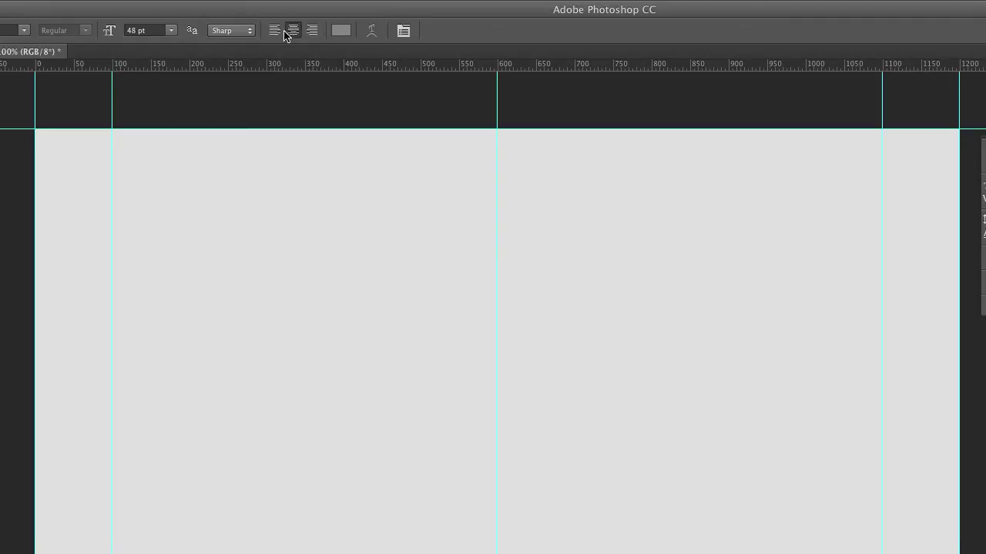
{"action": "left_click", "coordinate": [498, 204]}
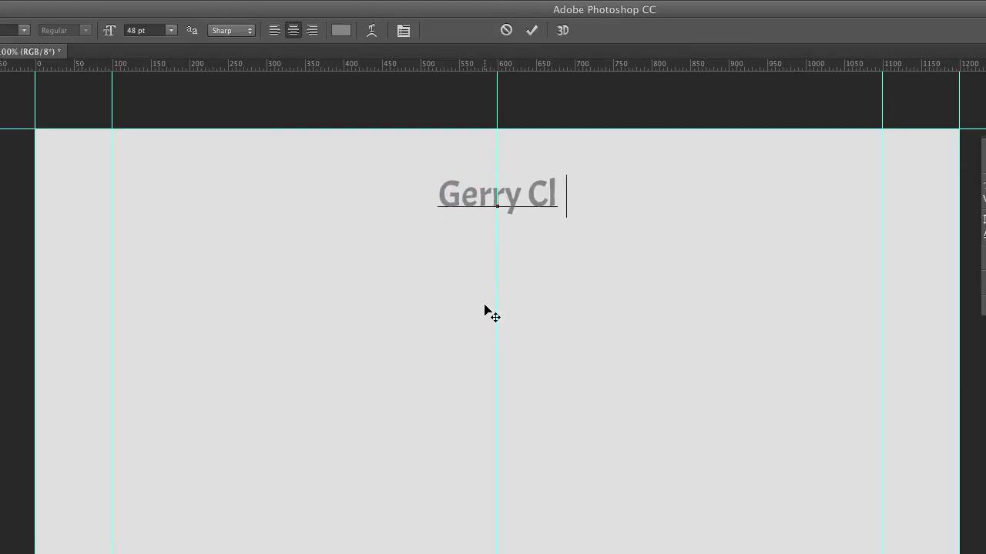
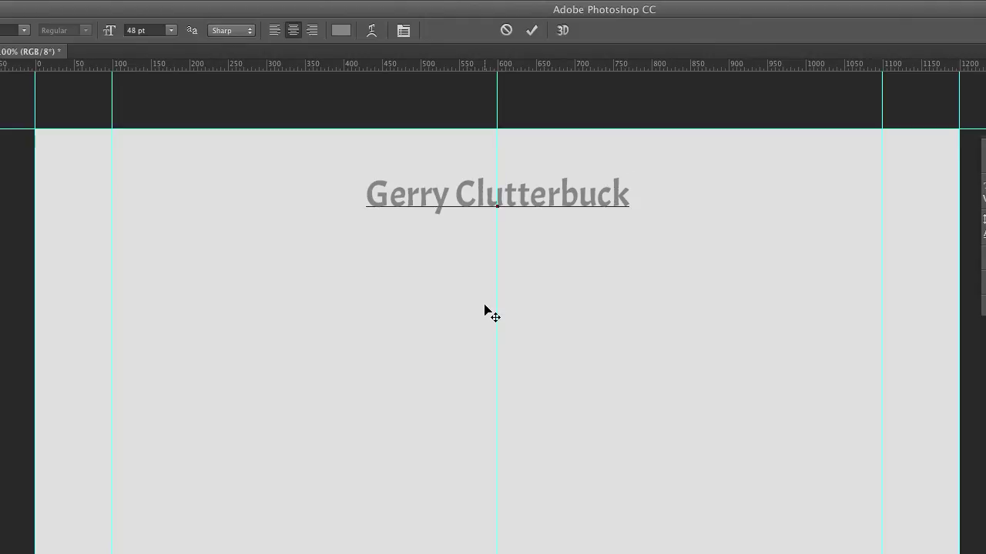
{"action": "key", "text": "Escape"}
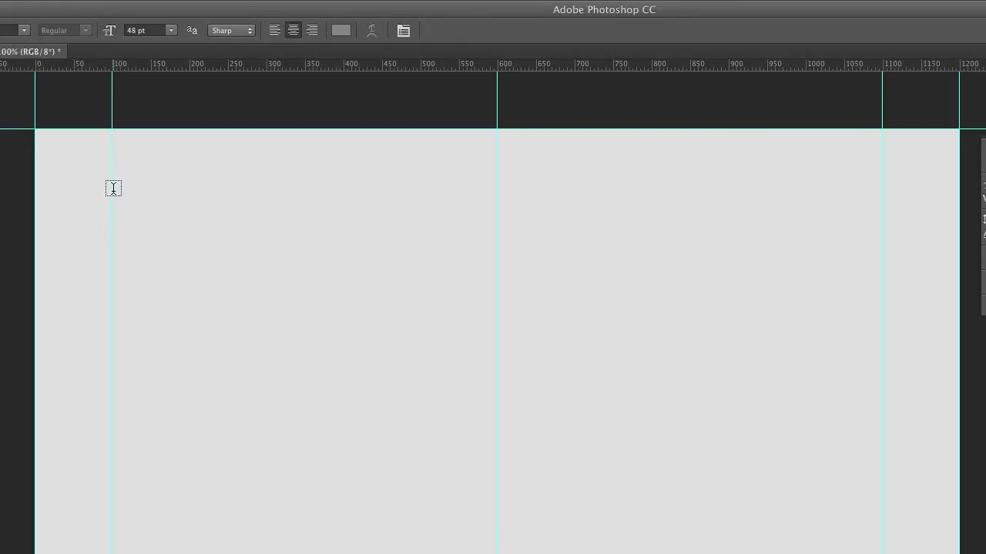
{"action": "left_click_drag", "start_coordinate": [112, 189], "coordinate": [497, 256]}
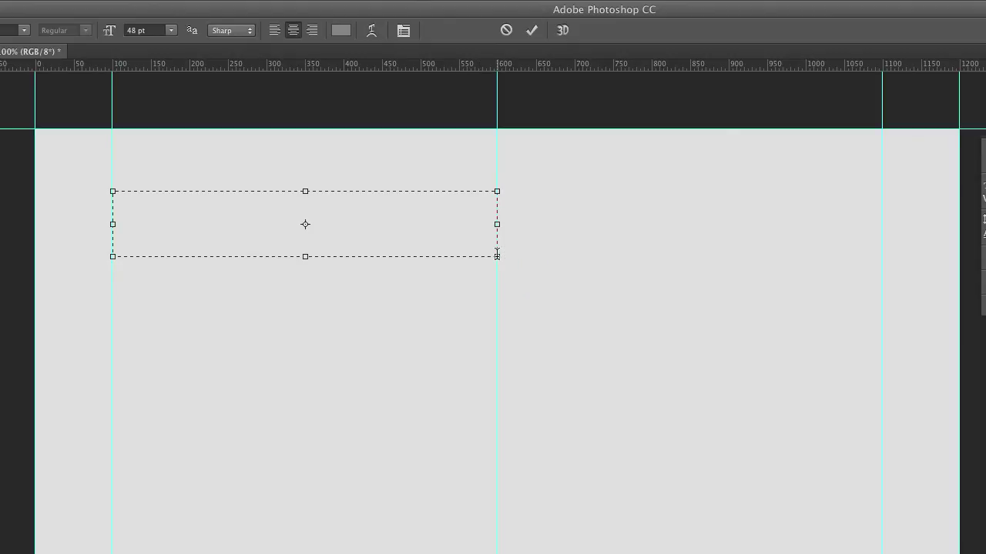
{"action": "type", "text": "Gerry"}
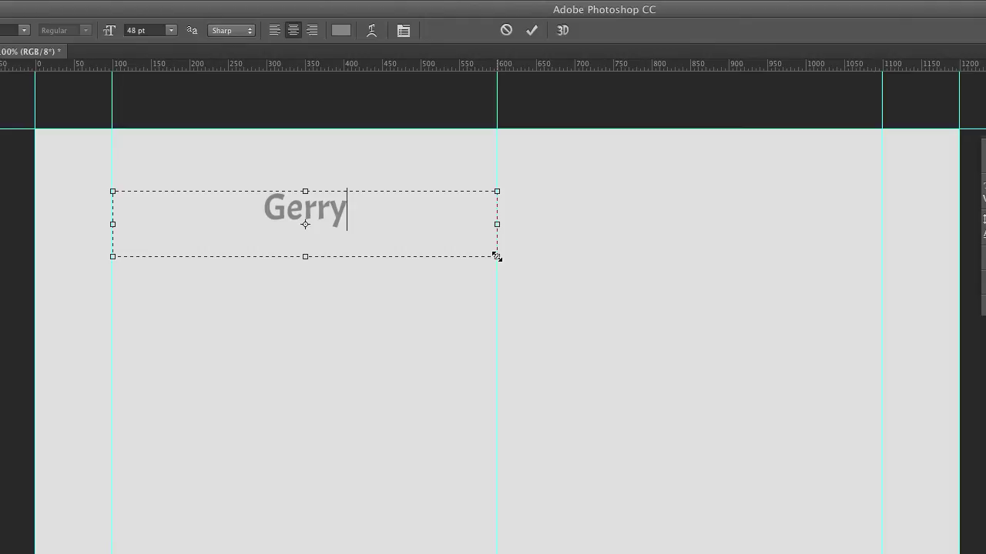
{"action": "key", "text": "Escape"}
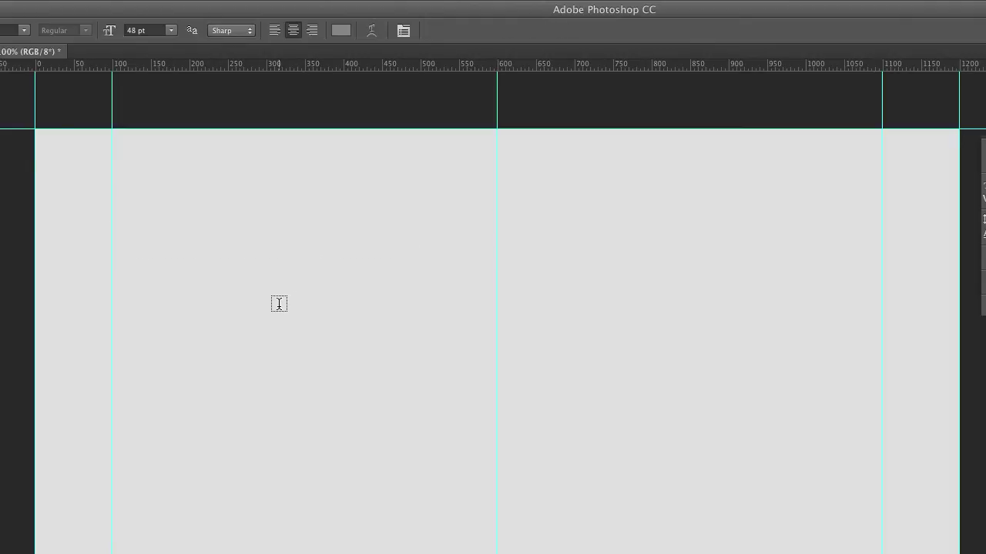
- Type the person's full name as a heading and move it up the page
{"action": "left_click", "coordinate": [279, 304]}
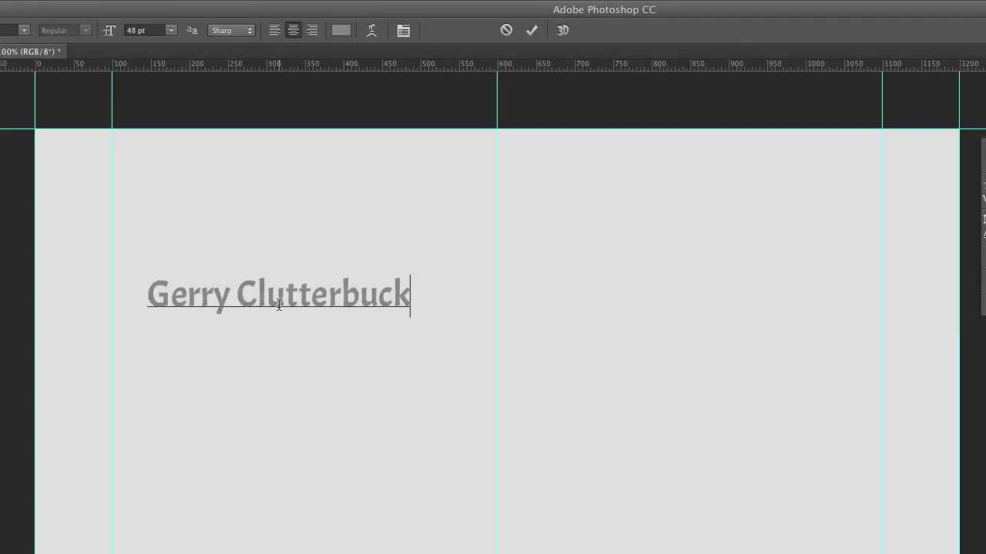
{"action": "key", "text": "ctrl+Return"}
{"action": "key", "text": "v"}
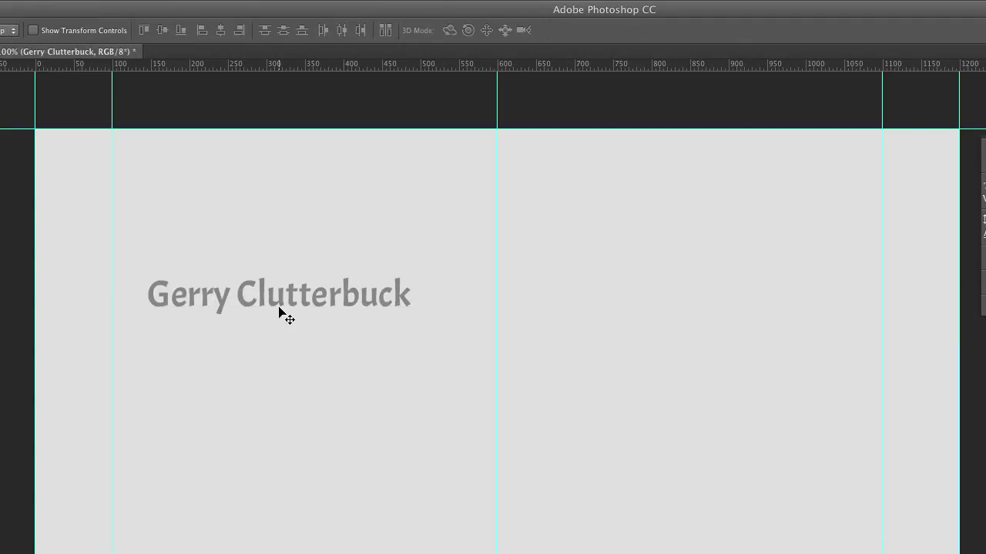
{"action": "left_click_drag", "start_coordinate": [286, 303], "coordinate": [556, 261]}
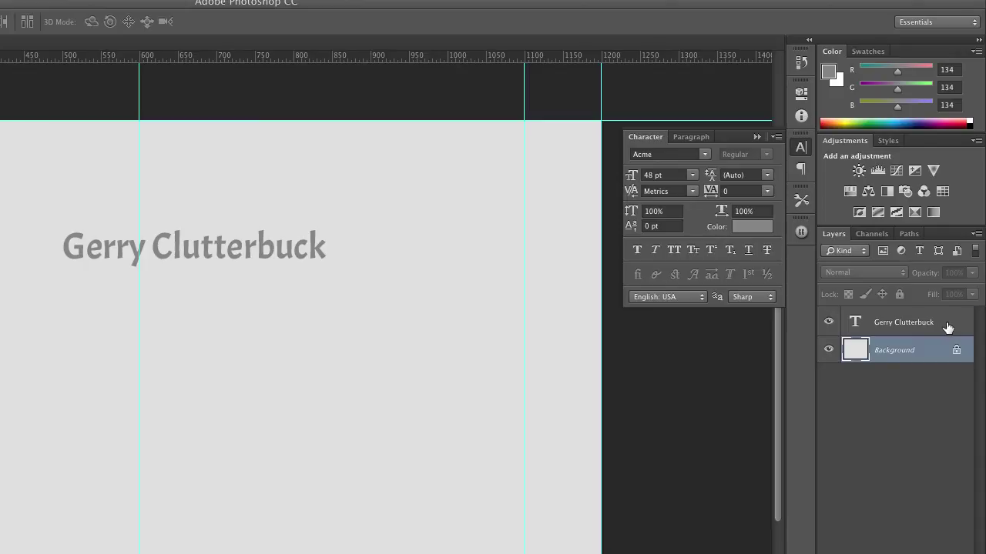
- Centre the name heading horizontally and nudge it up near the top of the page
{"action": "left_click", "coordinate": [942, 329]}
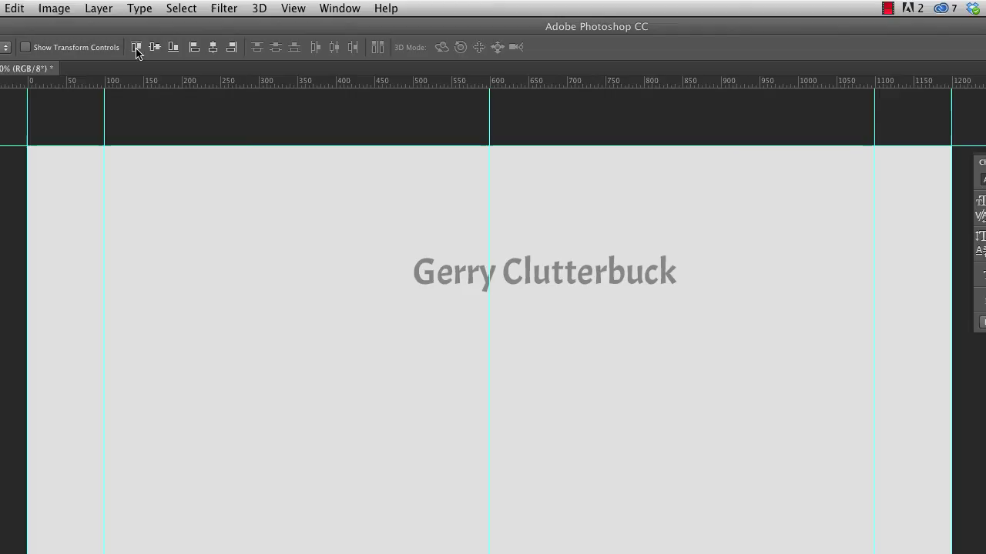
{"action": "left_click", "coordinate": [213, 50]}
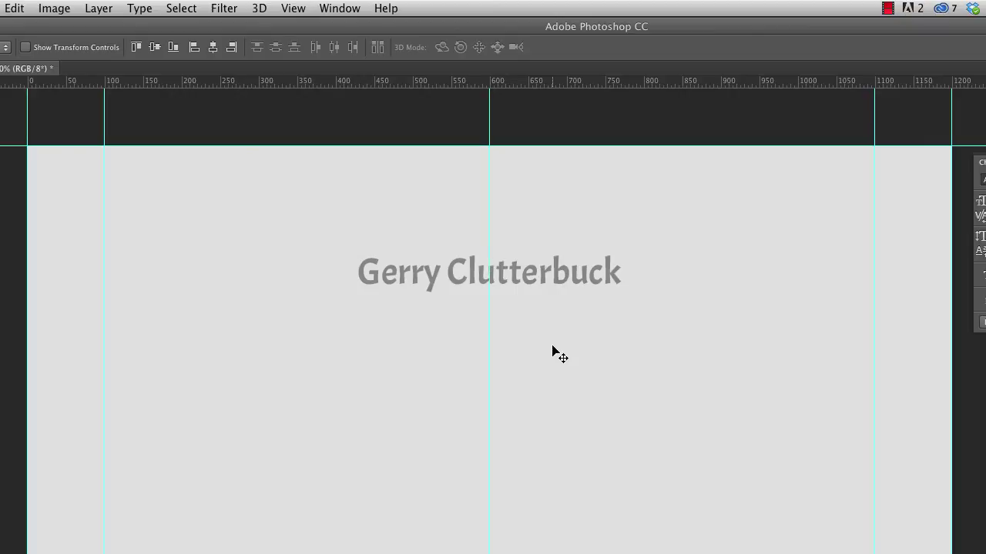
{"action": "key", "text": "alt+period"}
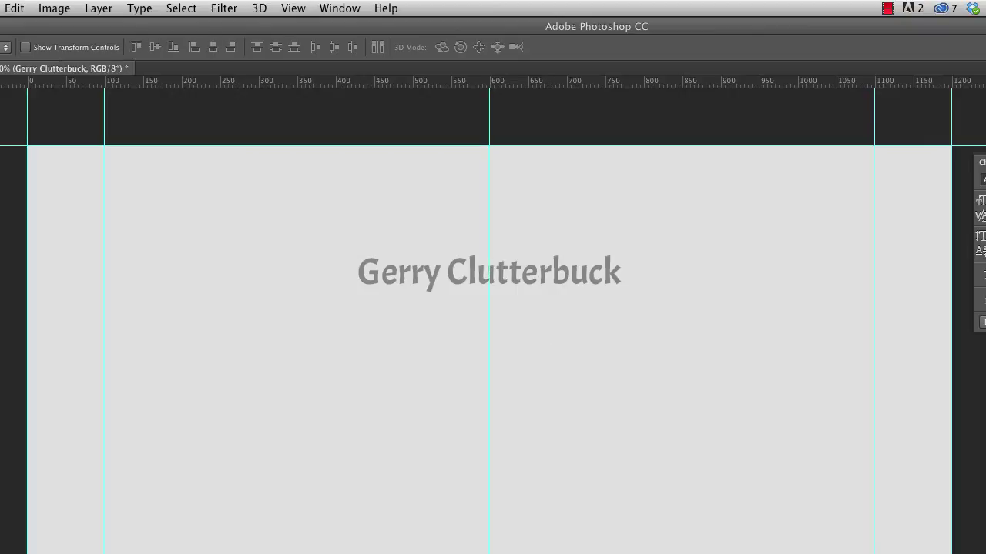
{"action": "key", "text": "shift+Up"}
{"action": "key", "text": "shift+Up"}
{"action": "key", "text": "shift+Up"}
{"action": "key", "text": "shift+Up"}
{"action": "key", "text": "shift+Up"}
{"action": "key", "text": "shift+Up"}
{"action": "key", "text": "shift+Up"}
{"action": "key", "text": "shift+Up"}
{"action": "key", "text": "shift+Up"}
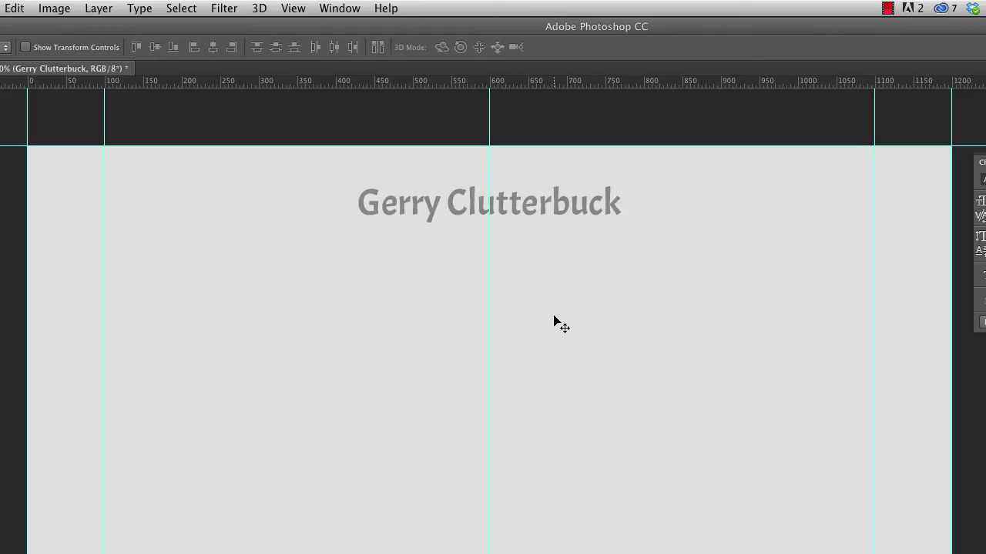
{"action": "key", "text": "Down"}
{"action": "key", "text": "Down"}
{"action": "key", "text": "Down"}
{"action": "key", "text": "Down"}
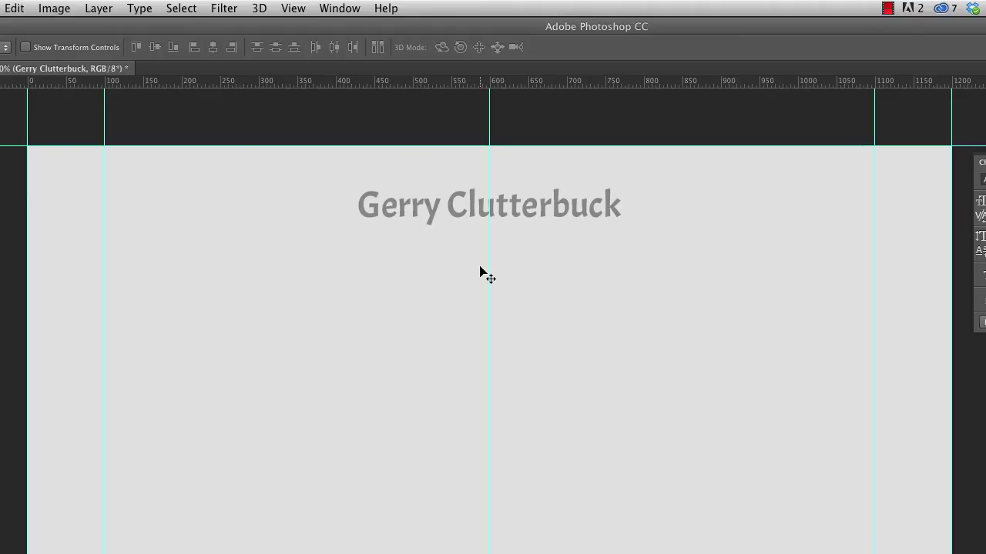
- Add the centred text line 'interactive designer' on the centre guide below the heading
{"action": "key", "text": "t"}
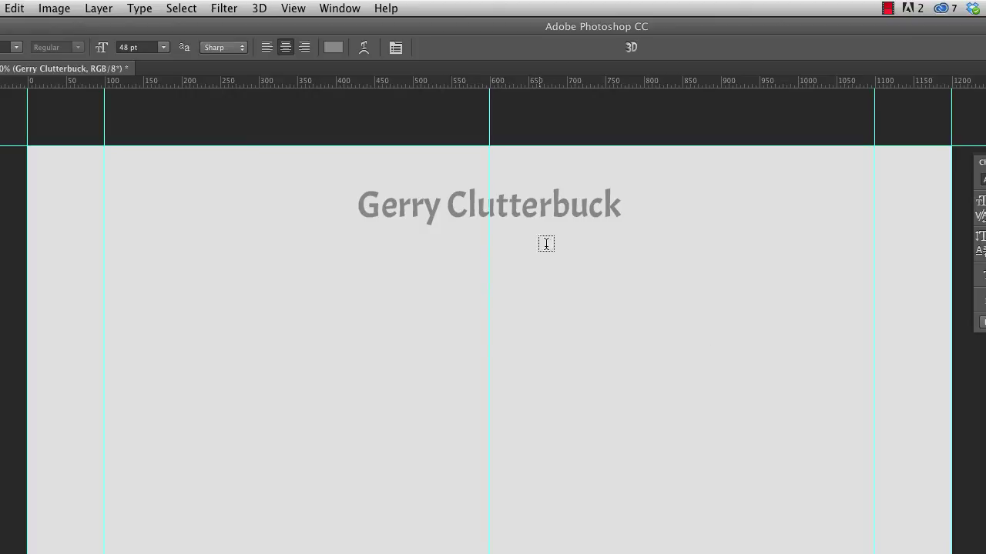
{"action": "left_click", "coordinate": [489, 277]}
{"action": "type", "text": "interac"}
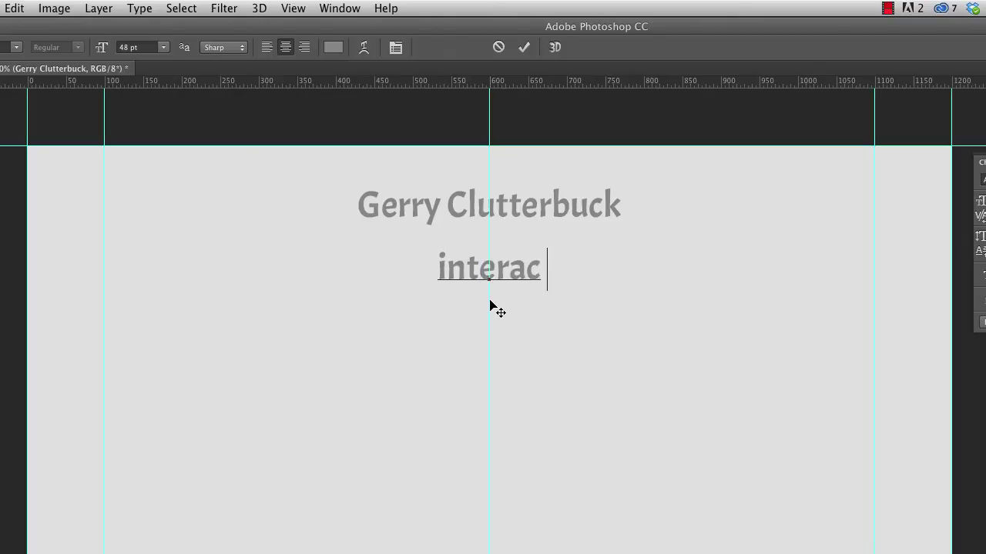
{"action": "type", "text": "tive de"}
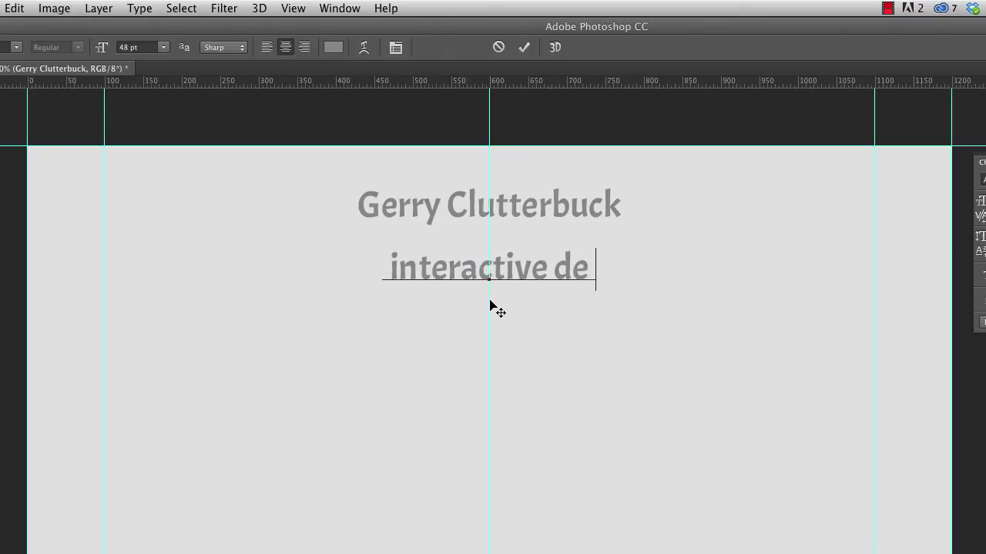
{"action": "type", "text": "signer"}
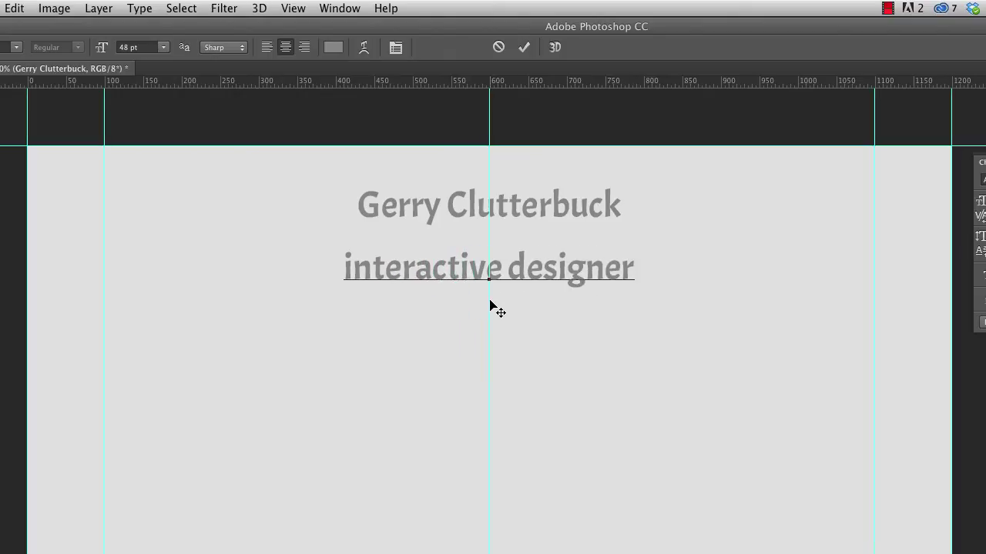
{"action": "key", "text": "super+Return"}
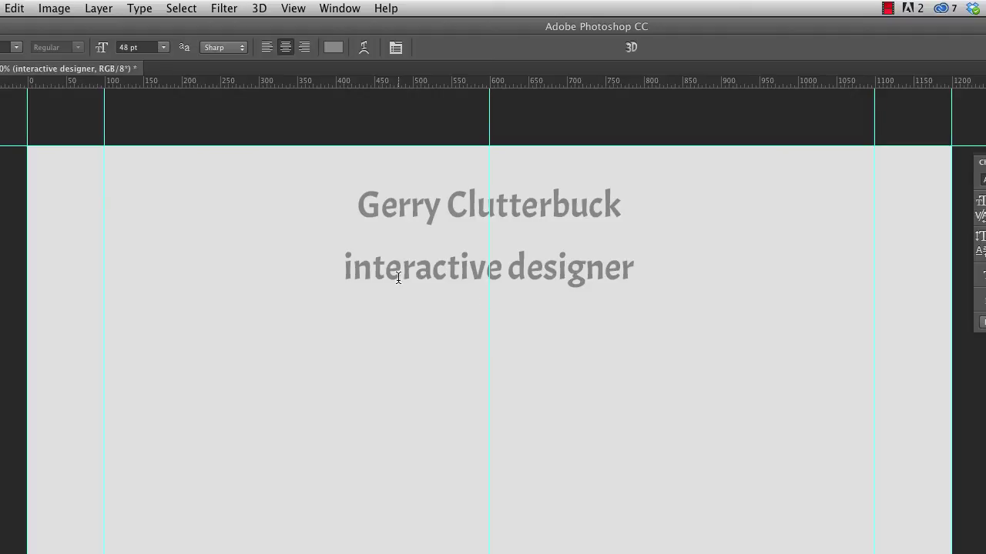
- Set the subtitle to 24 pt and nudge it up under the heading
{"action": "left_click", "coordinate": [165, 48]}
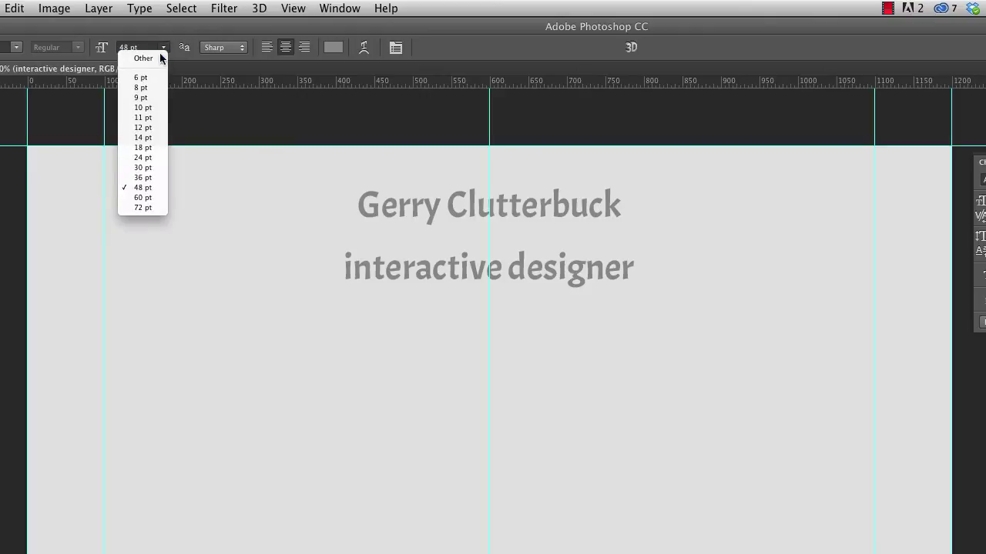
{"action": "left_click", "coordinate": [142, 158]}
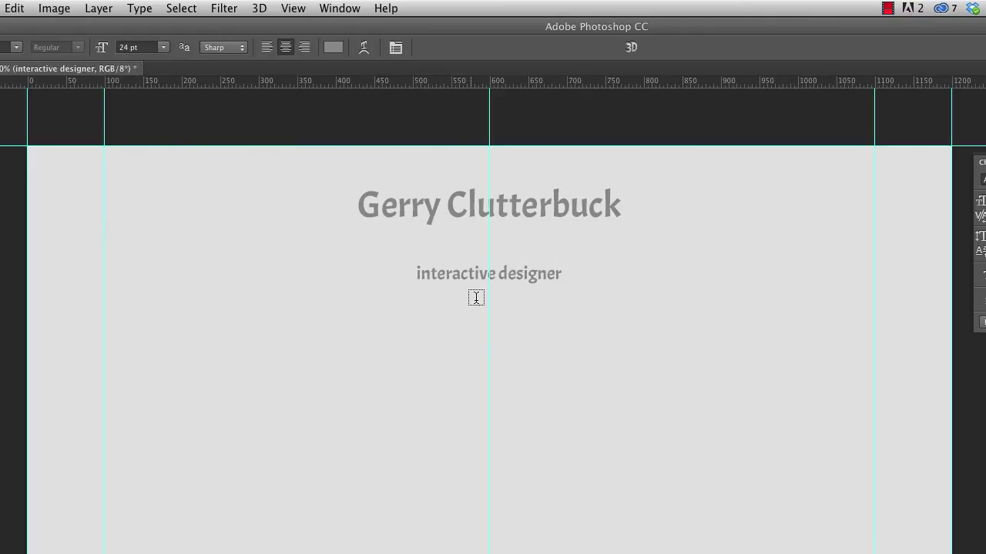
{"action": "key", "text": "v"}
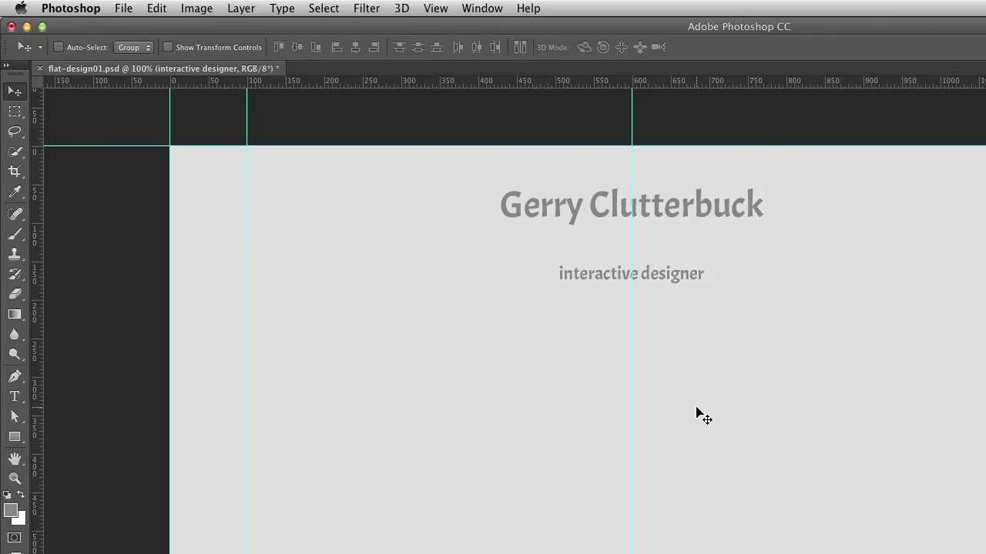
{"action": "key", "text": "shift+Up"}
{"action": "key", "text": "shift+Up"}
{"action": "key", "text": "shift+Up"}
{"action": "key", "text": "shift+Up"}
{"action": "key", "text": "Up"}
{"action": "key", "text": "Up"}
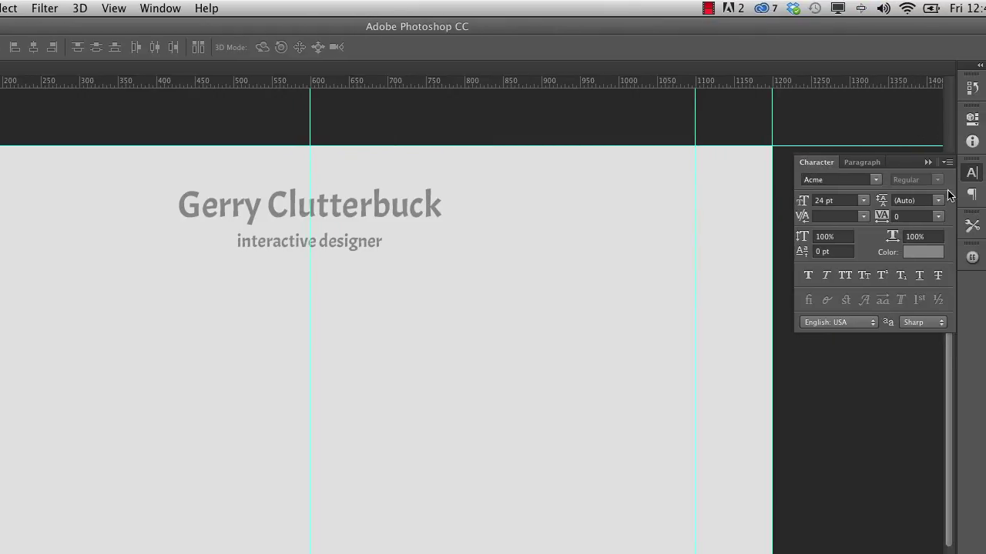
- Give the subtitle 220 tracking in the Character panel and nudge it up two pixels
{"action": "left_click", "coordinate": [160, 8]}
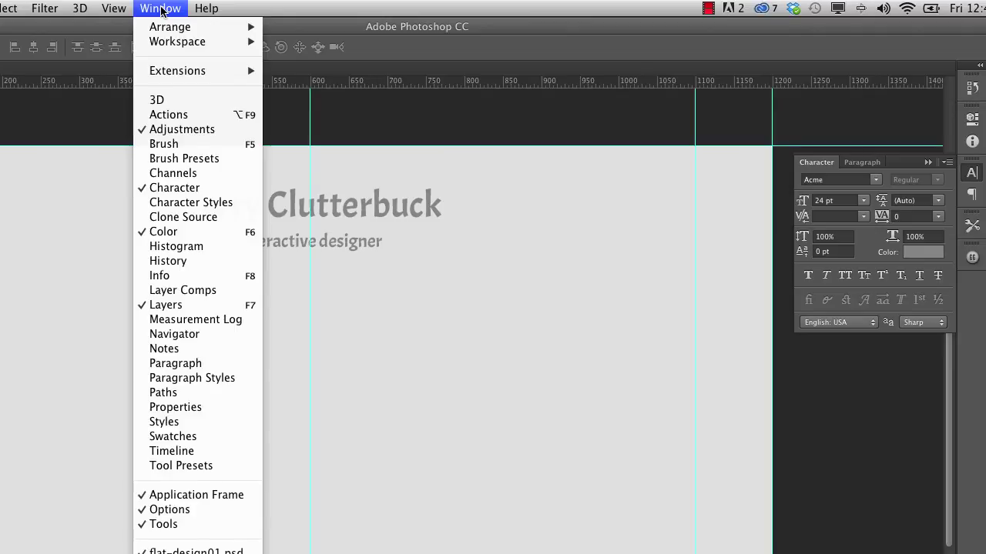
{"action": "left_click", "coordinate": [160, 9]}
{"action": "key", "text": "t"}
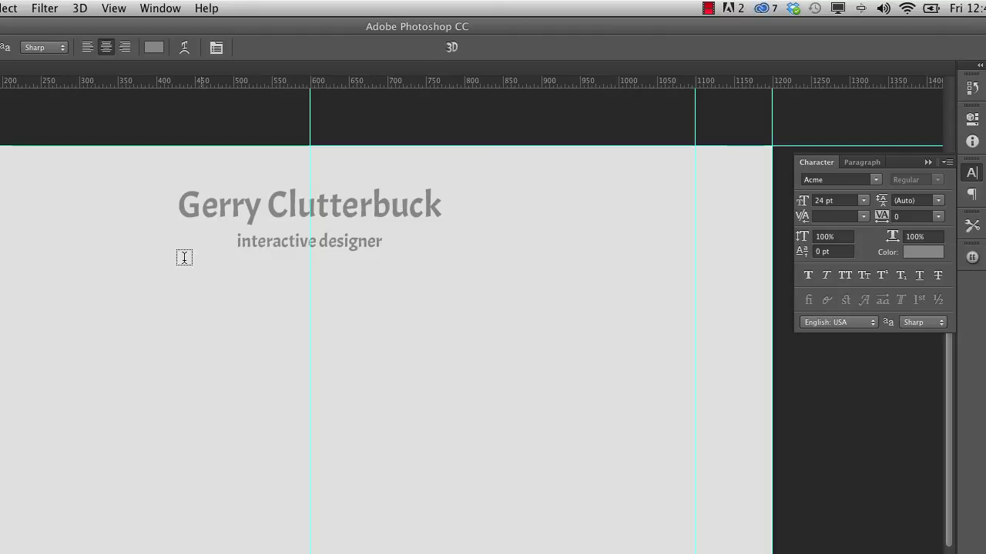
{"action": "left_click", "coordinate": [217, 48]}
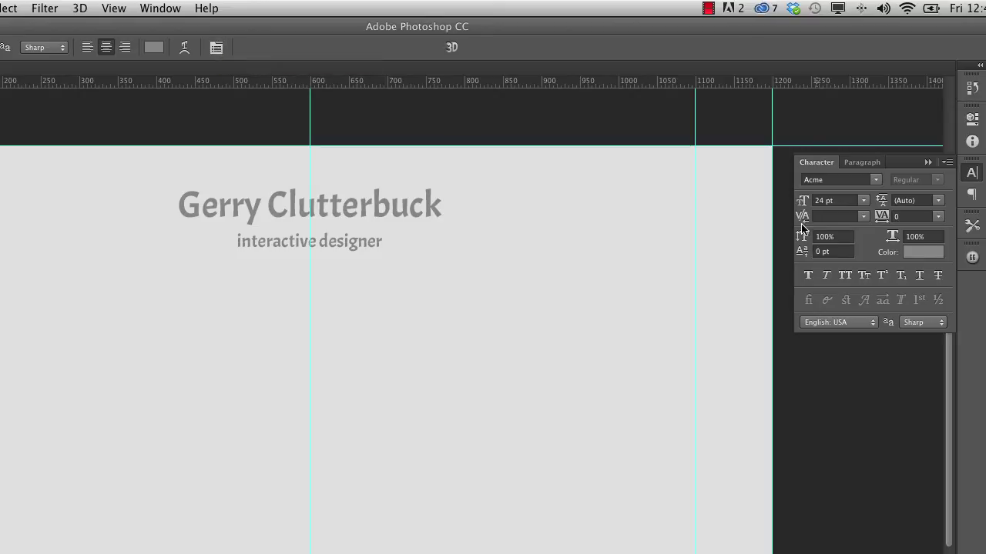
{"action": "left_click_drag", "start_coordinate": [882, 220], "coordinate": [892, 221]}
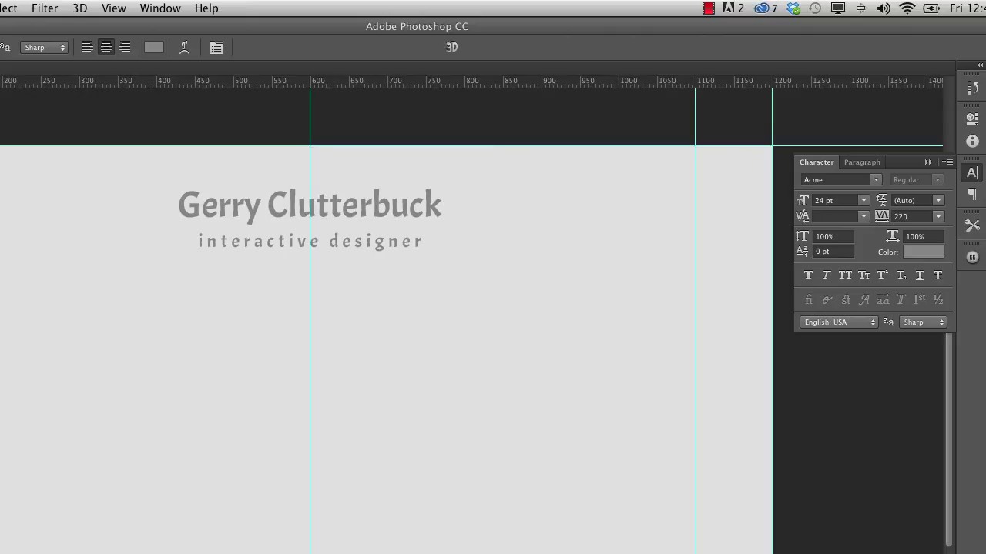
{"action": "key", "text": "v"}
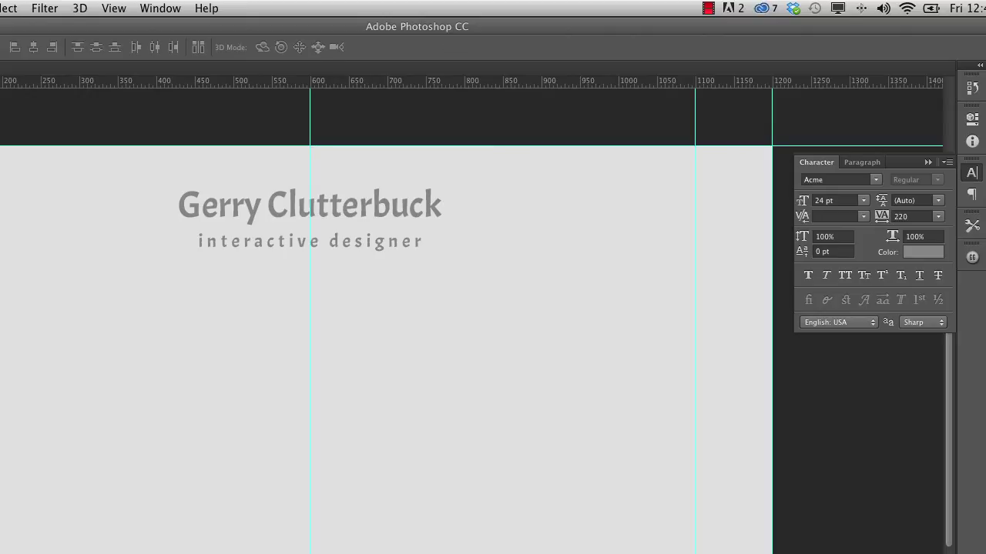
{"action": "key", "text": "Up"}
{"action": "key", "text": "Up"}
{"action": "key", "text": "Up"}
{"action": "key", "text": "Up"}
{"action": "key", "text": "Up"}
{"action": "key", "text": "Up"}
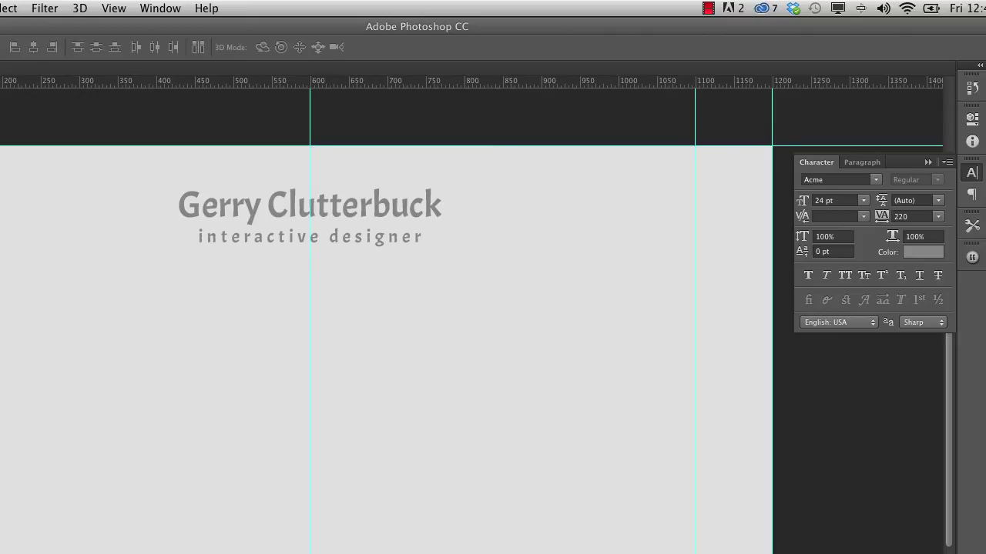
{"action": "key", "text": "Up"}
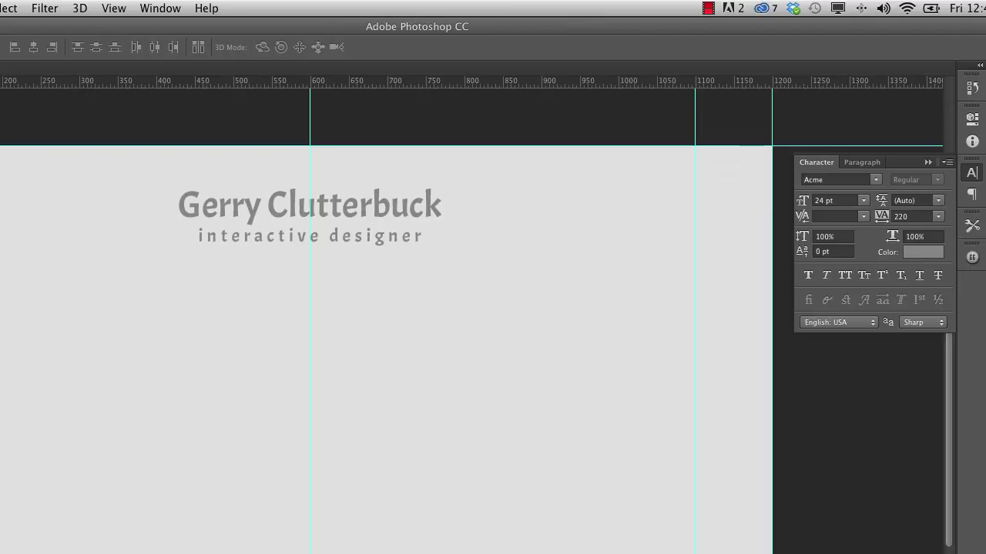
- Save the document as flat-design02.psd
{"action": "key", "text": "super+shift+s"}
{"action": "key", "text": "Right"}
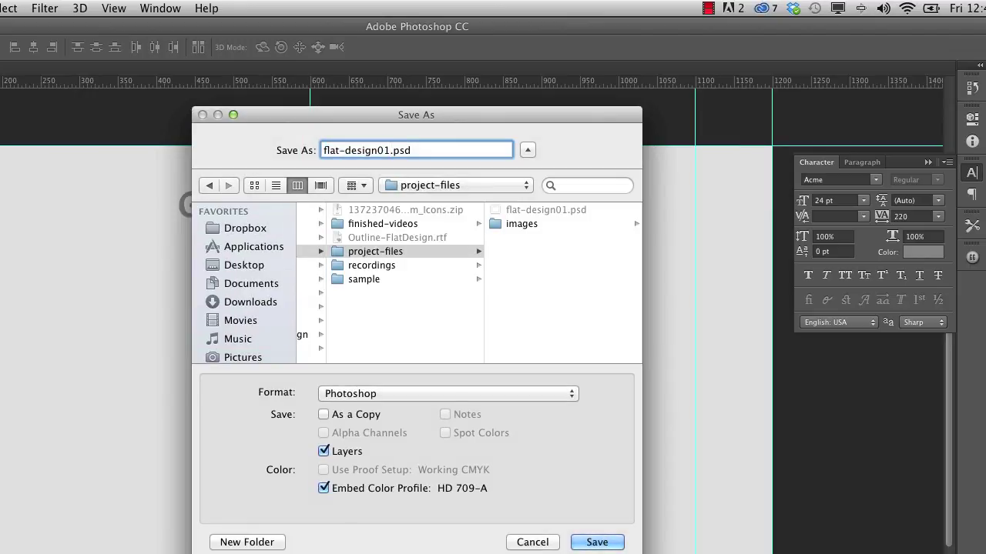
{"action": "key", "text": "BackSpace"}
{"action": "type", "text": "2"}
{"action": "key", "text": "Return"}
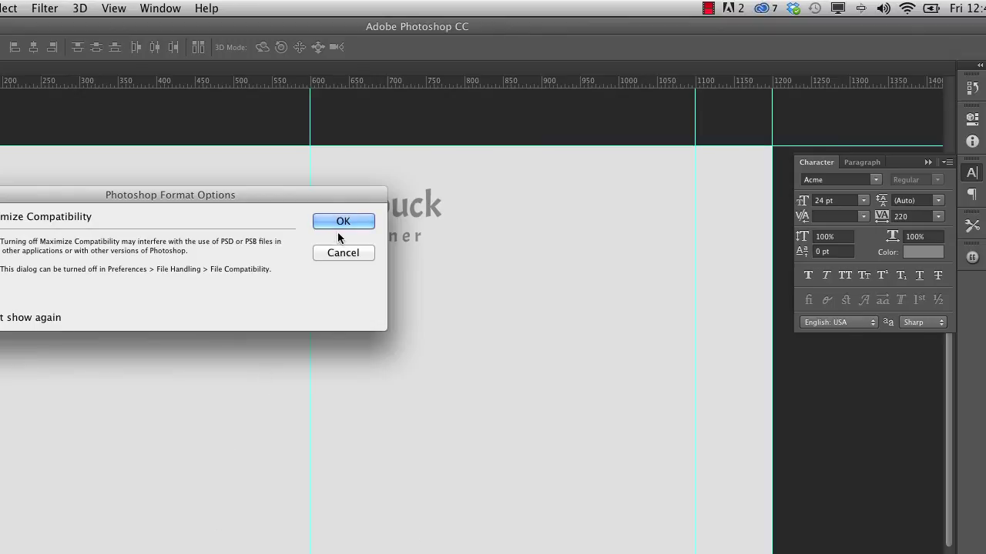